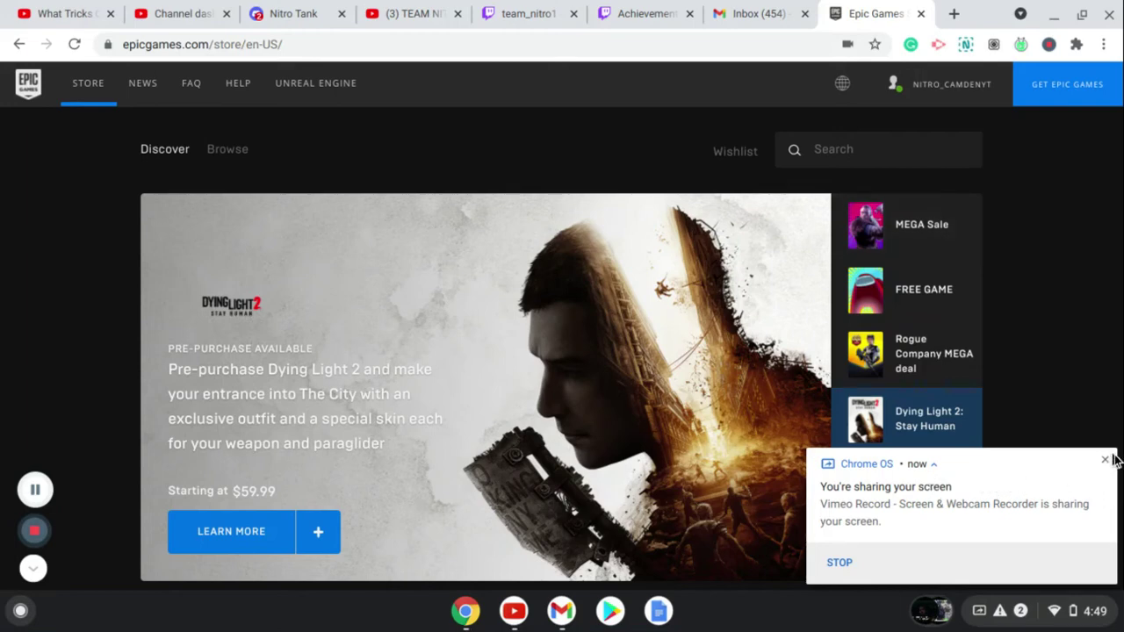
Dismiss the screen-sharing notification and check the store page's web address.
{"action": "left_click", "coordinate": [1110, 458]}
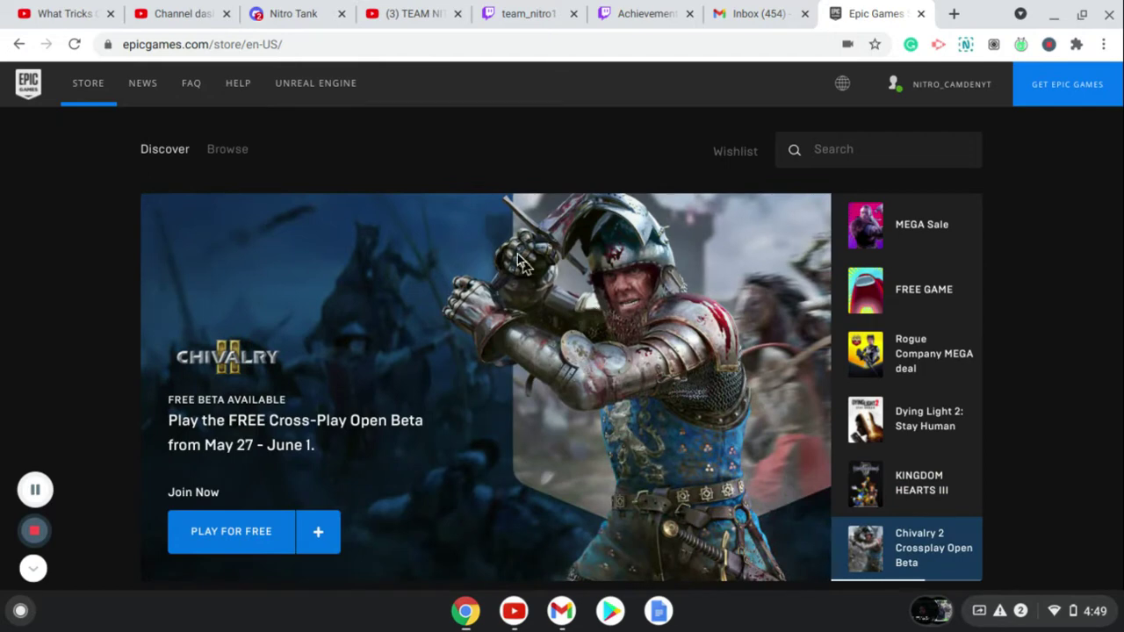
{"action": "left_click", "coordinate": [308, 45]}
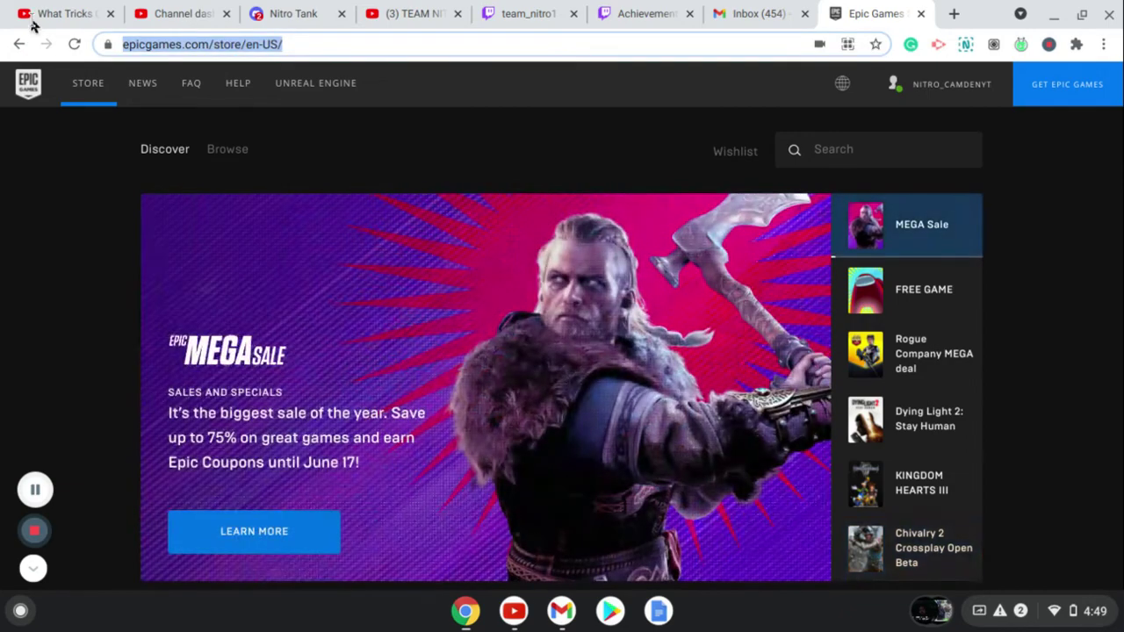
{"action": "left_click", "coordinate": [272, 153]}
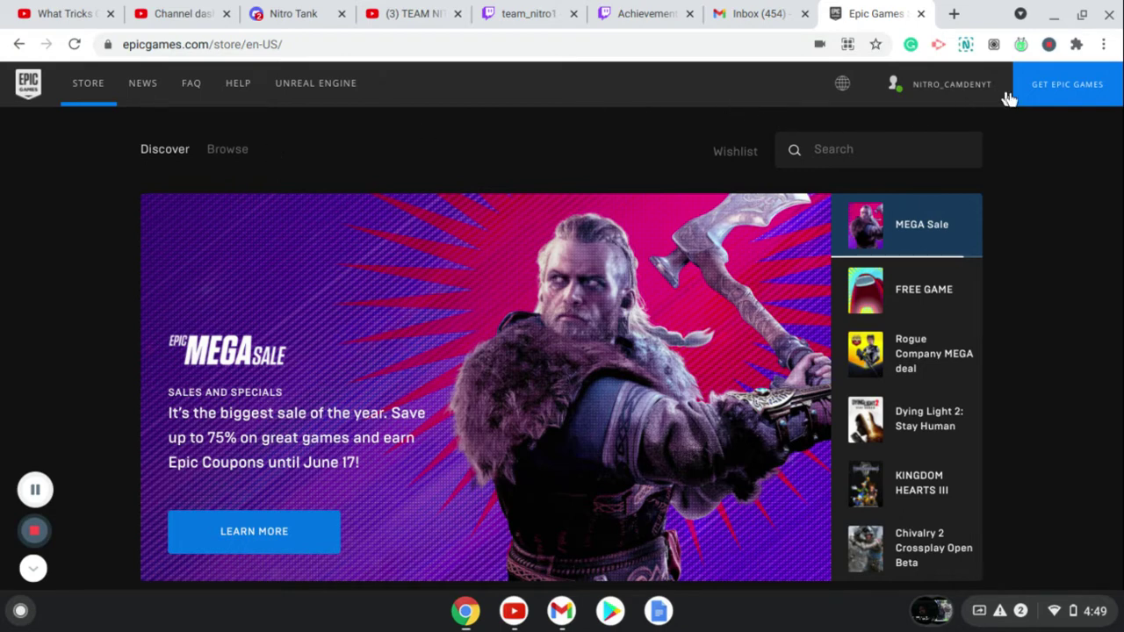
{"action": "mouse_move", "coordinate": [1001, 94]}
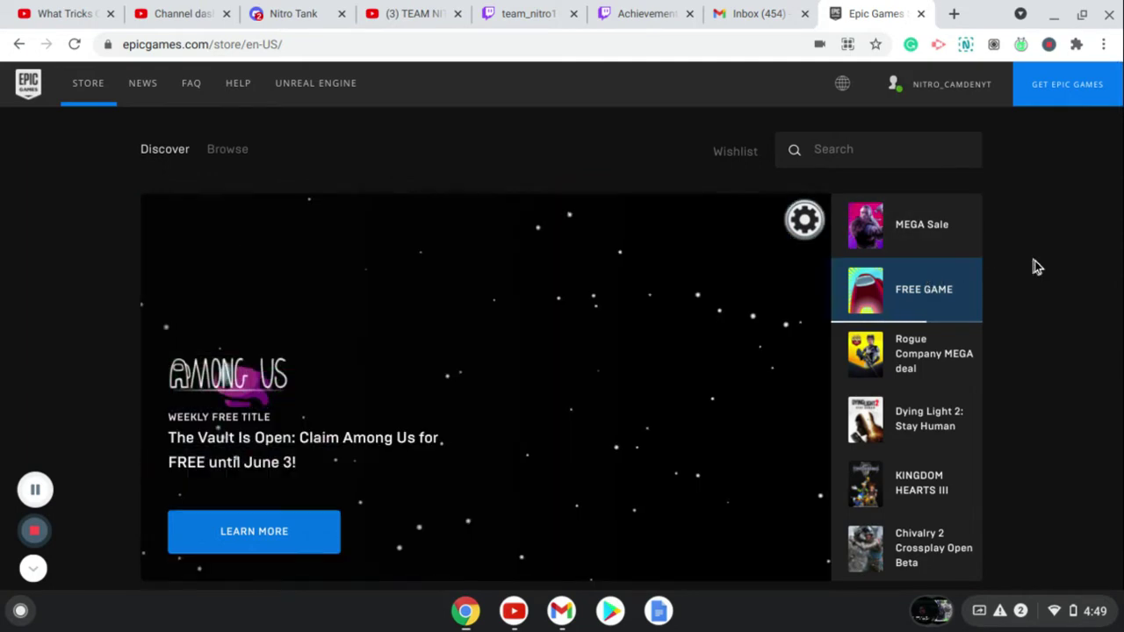
Scroll the Among Us page to find the free offer (was $4.99) and the GET button.
{"action": "scroll", "coordinate": [1035, 261], "scroll_direction": "down", "scroll_amount": 1}
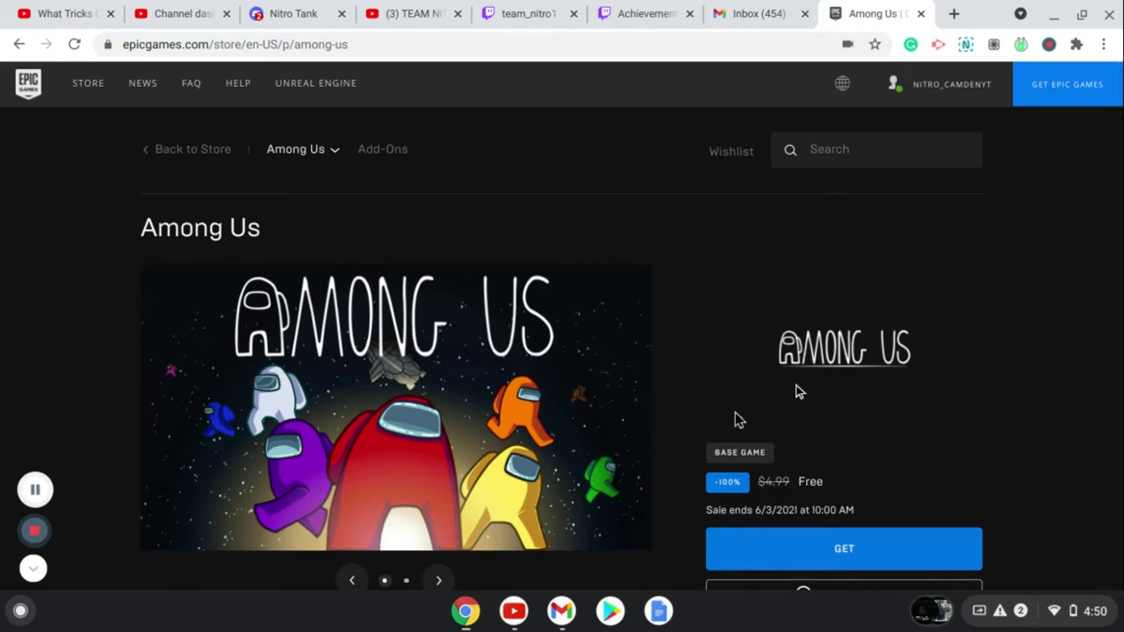
{"action": "scroll", "coordinate": [867, 316], "scroll_direction": "down", "scroll_amount": 2}
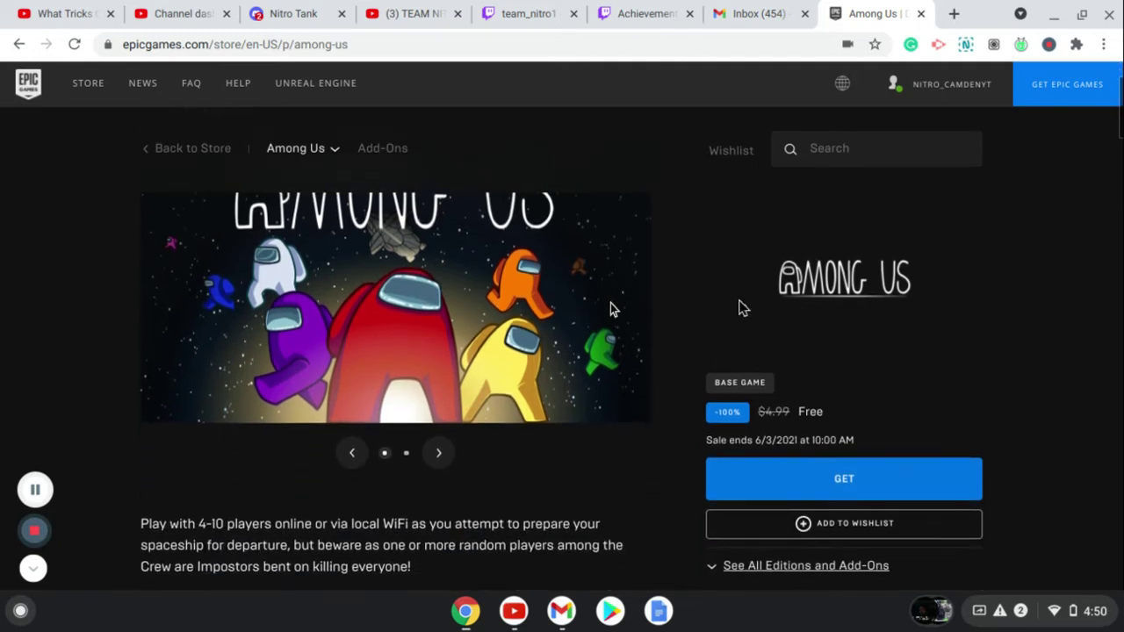
{"action": "scroll", "coordinate": [775, 347], "scroll_direction": "up", "scroll_amount": 2}
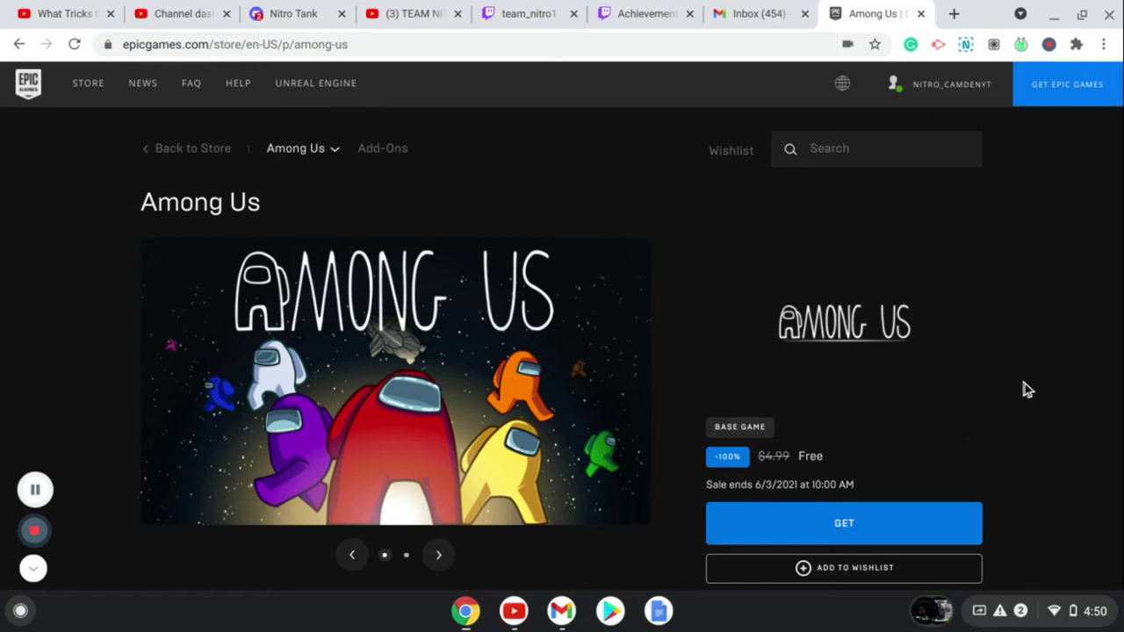
{"action": "scroll", "coordinate": [1024, 384], "scroll_direction": "down", "scroll_amount": 1}
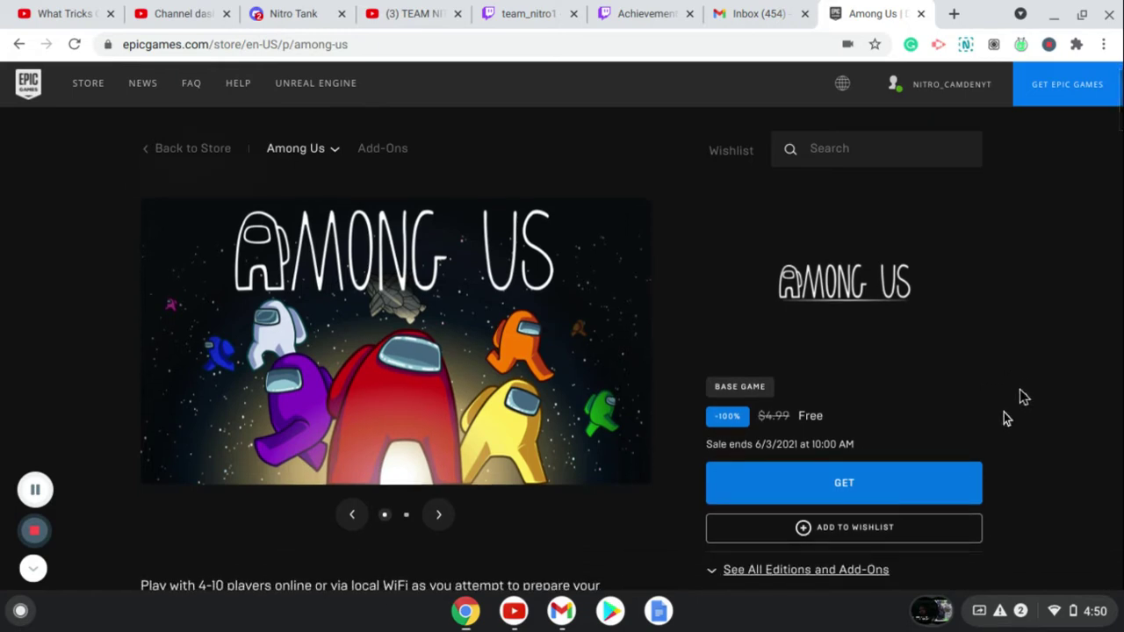
Get Among Us for free and accept the End User Licence Agreement to reach the $0.00 checkout.
{"action": "left_click", "coordinate": [887, 482]}
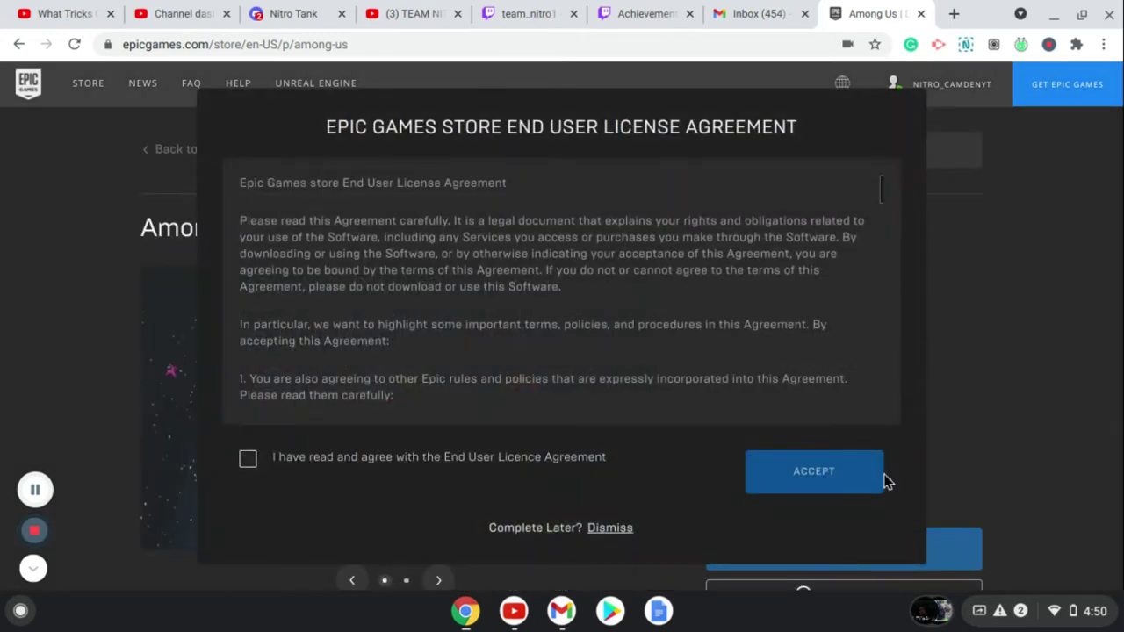
{"action": "left_click", "coordinate": [473, 456]}
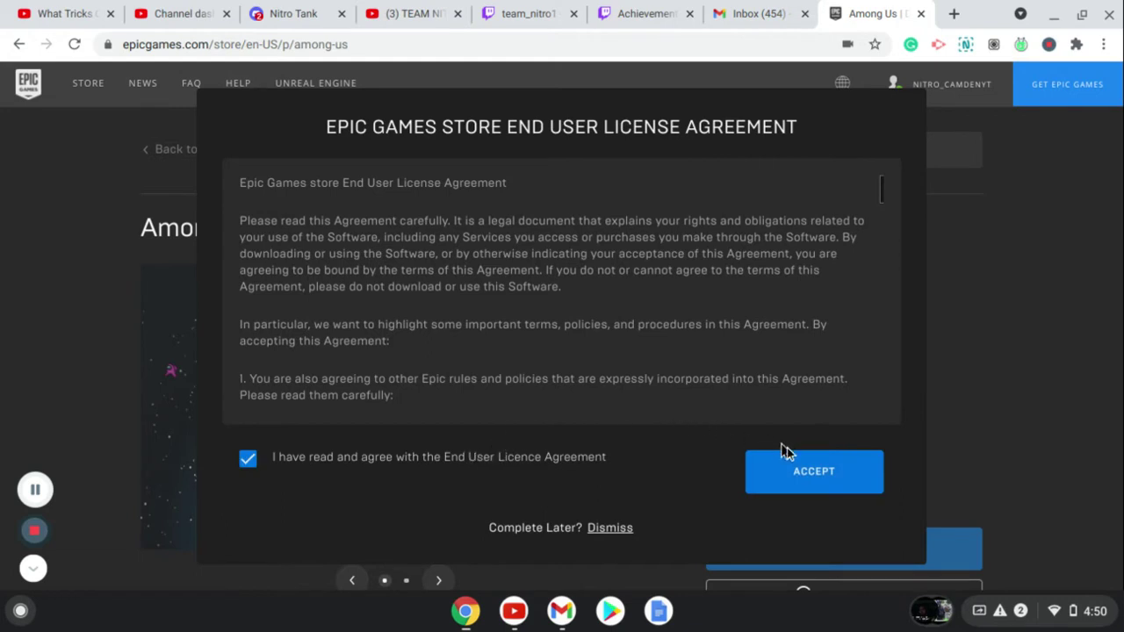
{"action": "left_click", "coordinate": [810, 470]}
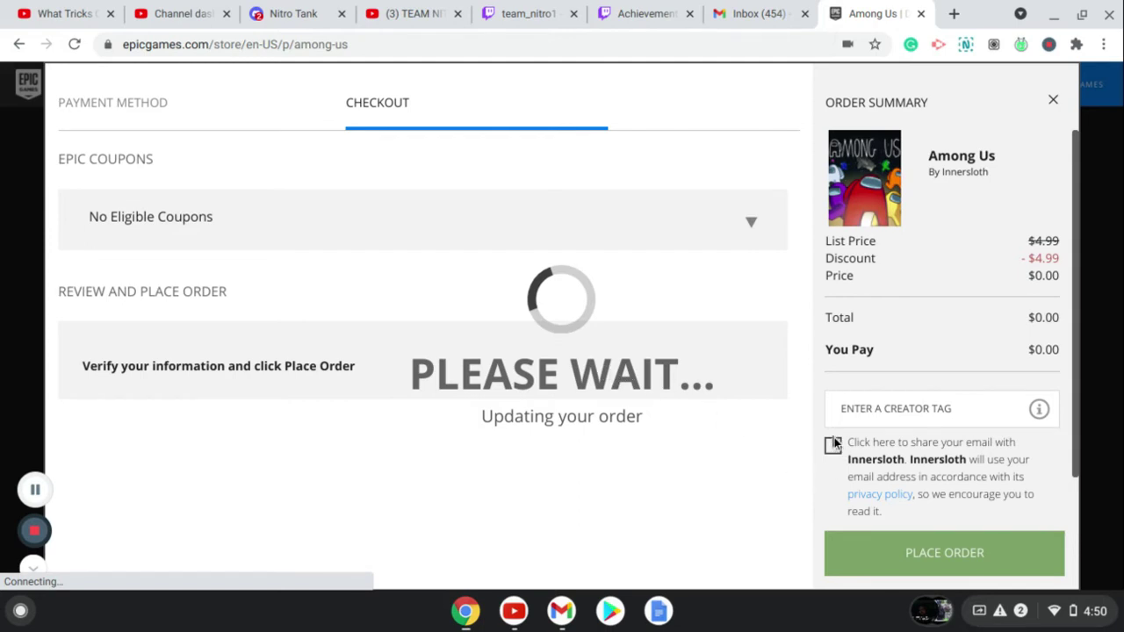
Enter a creator tag at checkout and pick the matching suggested tag.
{"action": "left_click", "coordinate": [891, 415]}
{"action": "type", "text": "TABOR"}
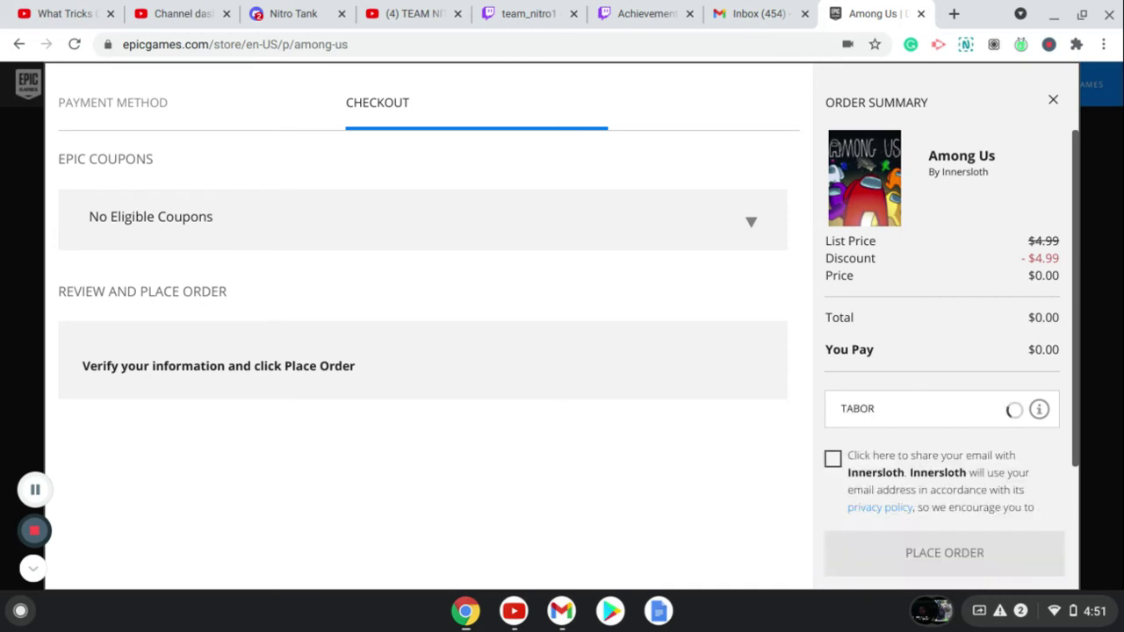
{"action": "type", "text": " H"}
{"action": "key", "text": "BackSpace"}
{"action": "key", "text": "BackSpace"}
{"action": "type", "text": "TN"}
{"action": "key", "text": "BackSpace"}
{"action": "key", "text": "BackSpace"}
{"action": "type", "text": "TIME"}
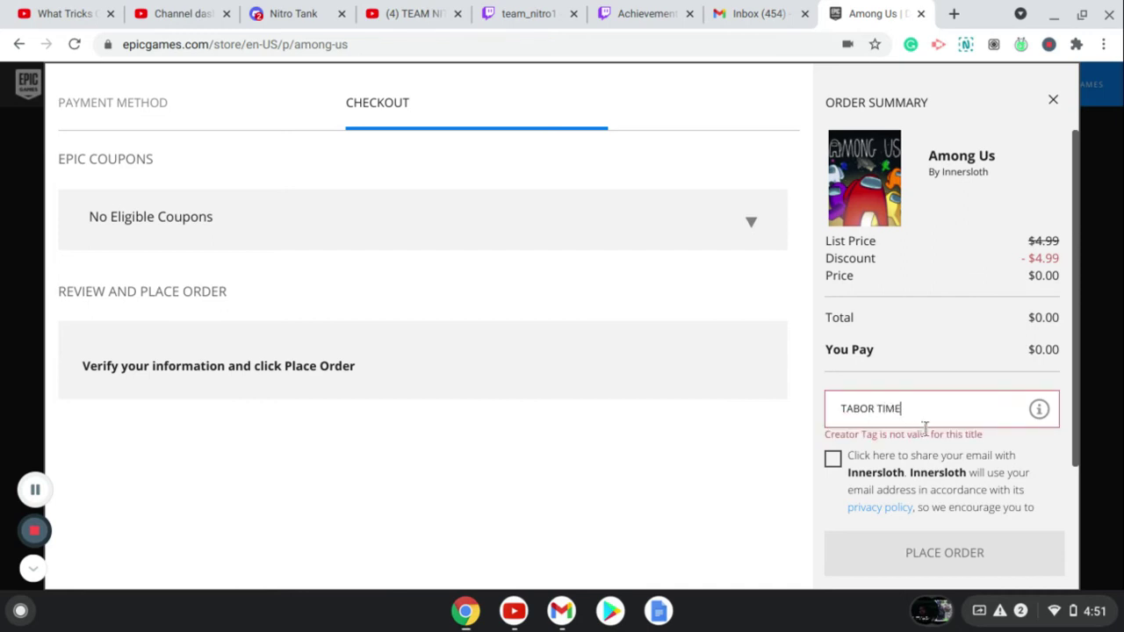
{"action": "key", "text": "BackSpace"}
{"action": "key", "text": "BackSpace"}
{"action": "key", "text": "BackSpace"}
{"action": "key", "text": "BackSpace"}
{"action": "key", "text": "BackSpace"}
{"action": "type", "text": "TIME"}
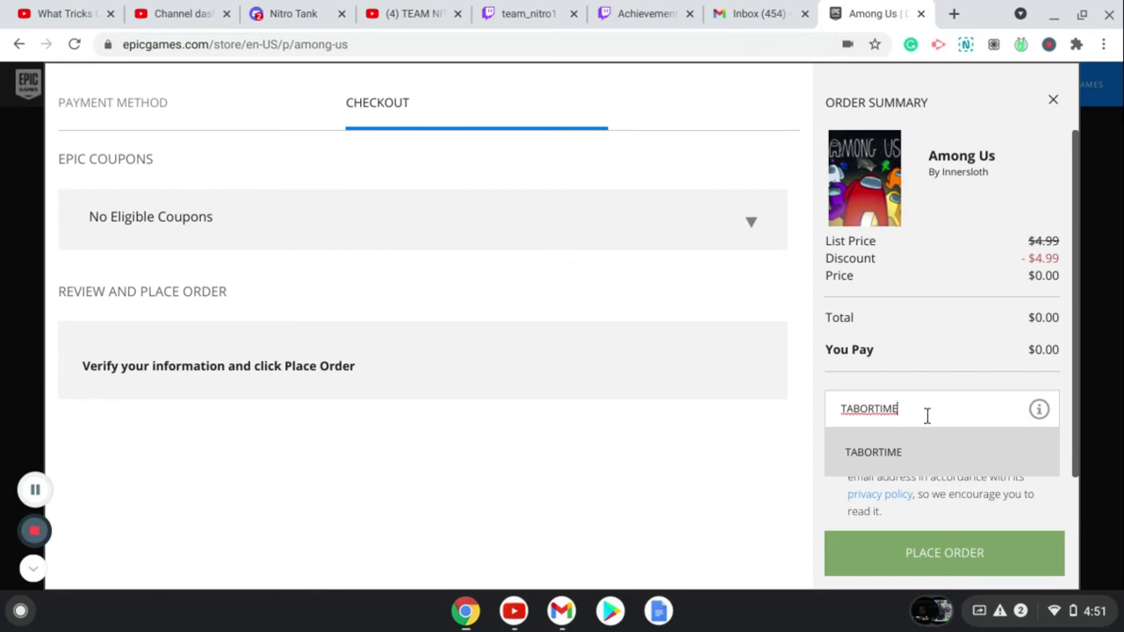
{"action": "left_click", "coordinate": [926, 457]}
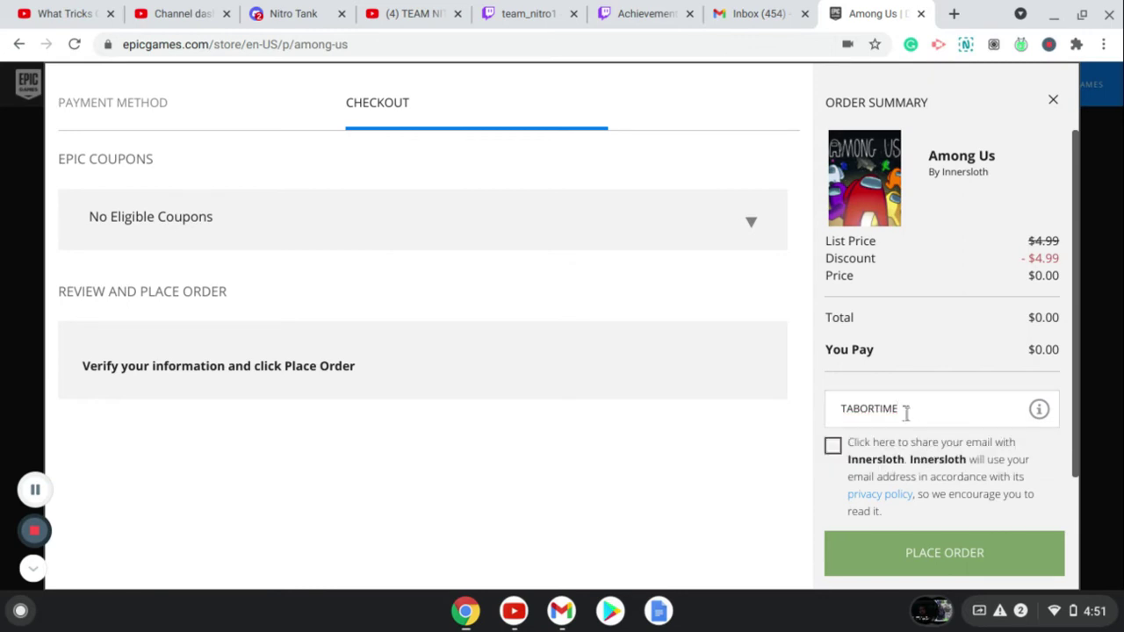
Look through the Epic coupons, then agree to share the account email with Innersloth.
{"action": "left_click", "coordinate": [484, 233]}
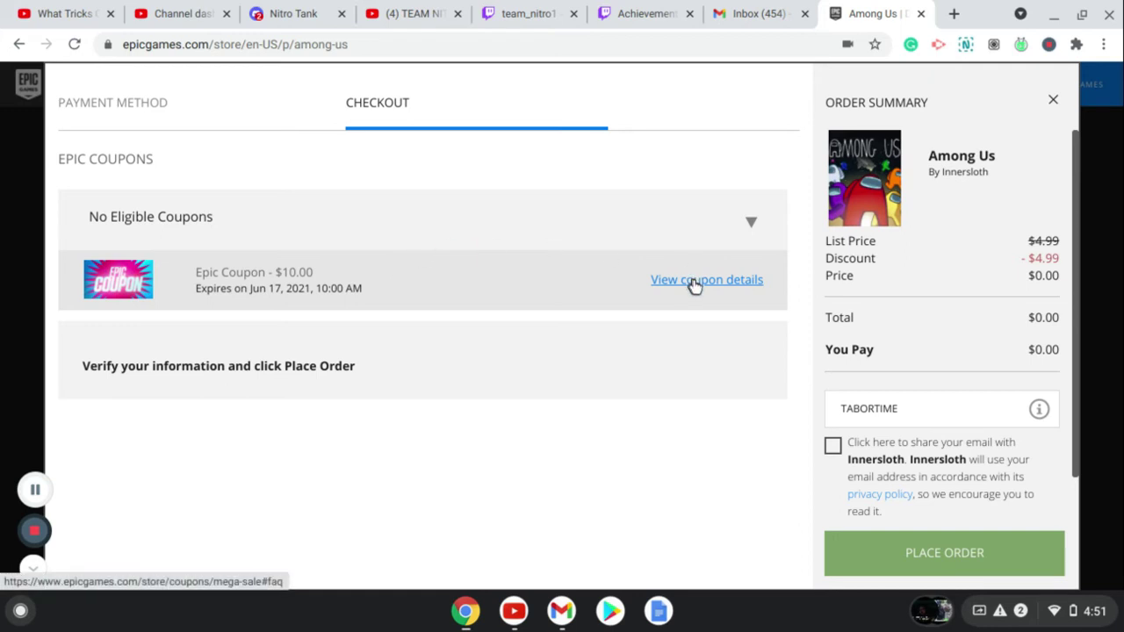
{"action": "left_click", "coordinate": [454, 201]}
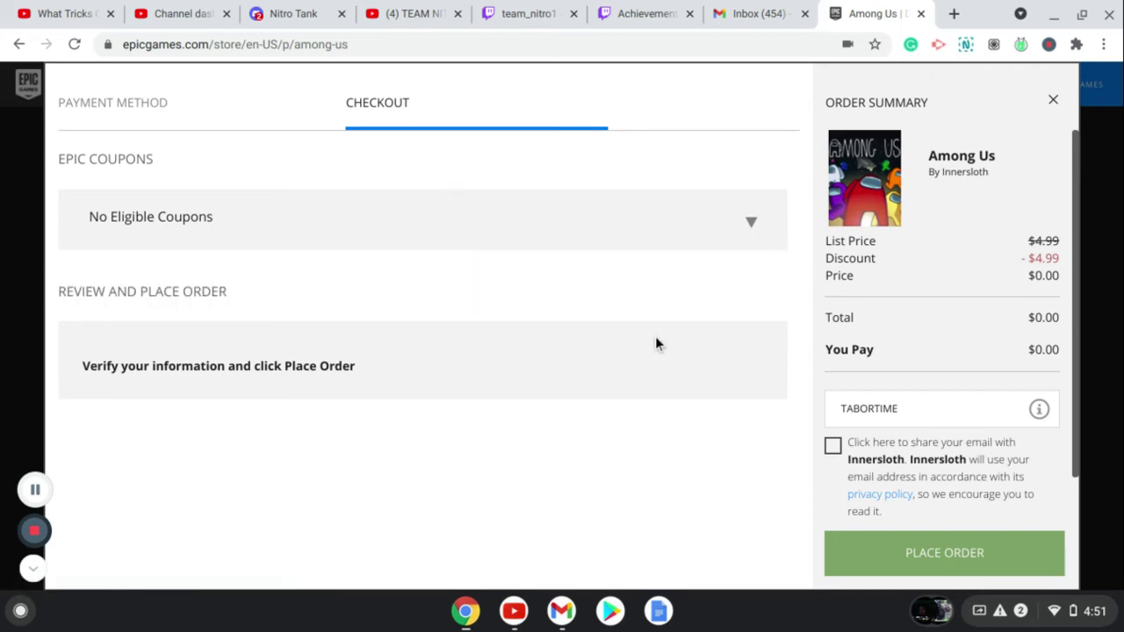
{"action": "left_click", "coordinate": [833, 446]}
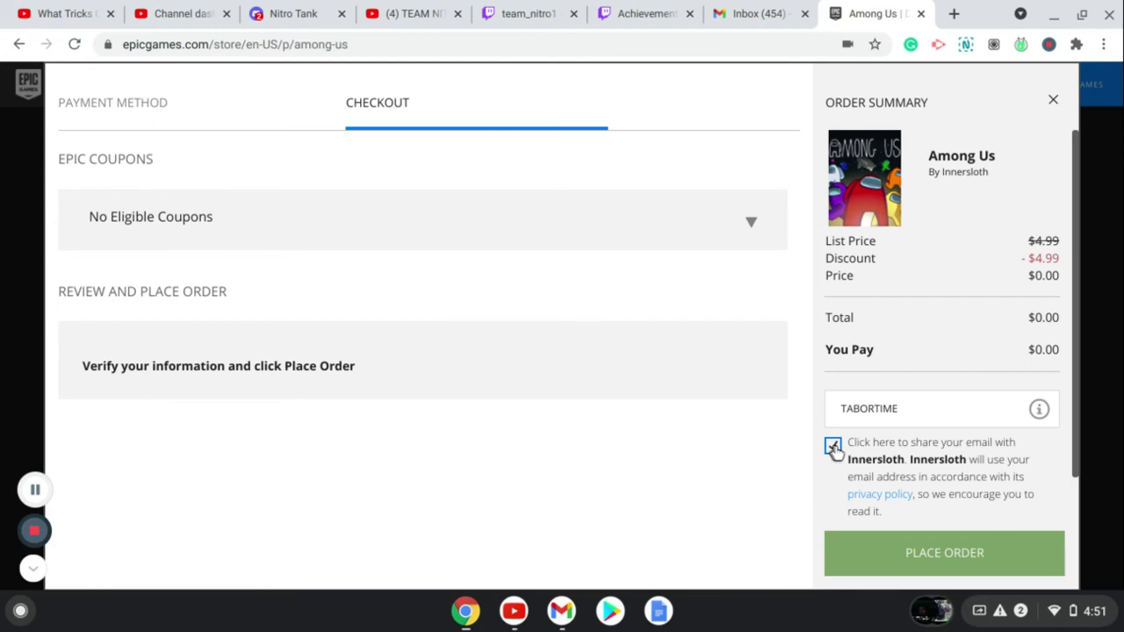
Place the $0.00 Among Us order, then try the Epic Games Launcher and dismiss the error.
{"action": "left_click", "coordinate": [945, 552]}
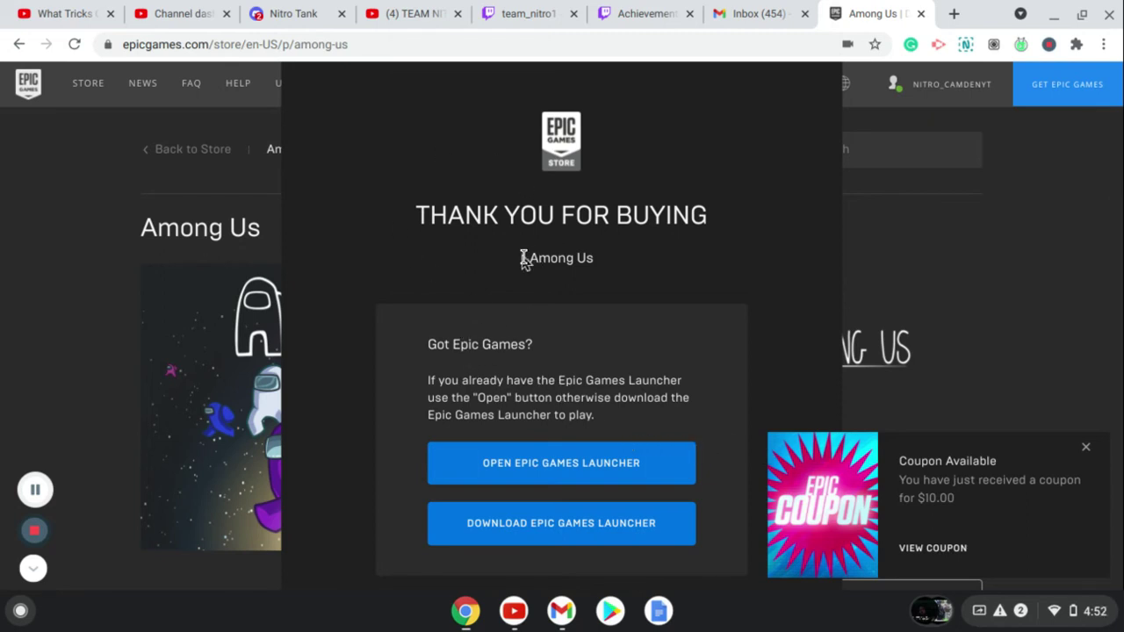
{"action": "left_click", "coordinate": [672, 474]}
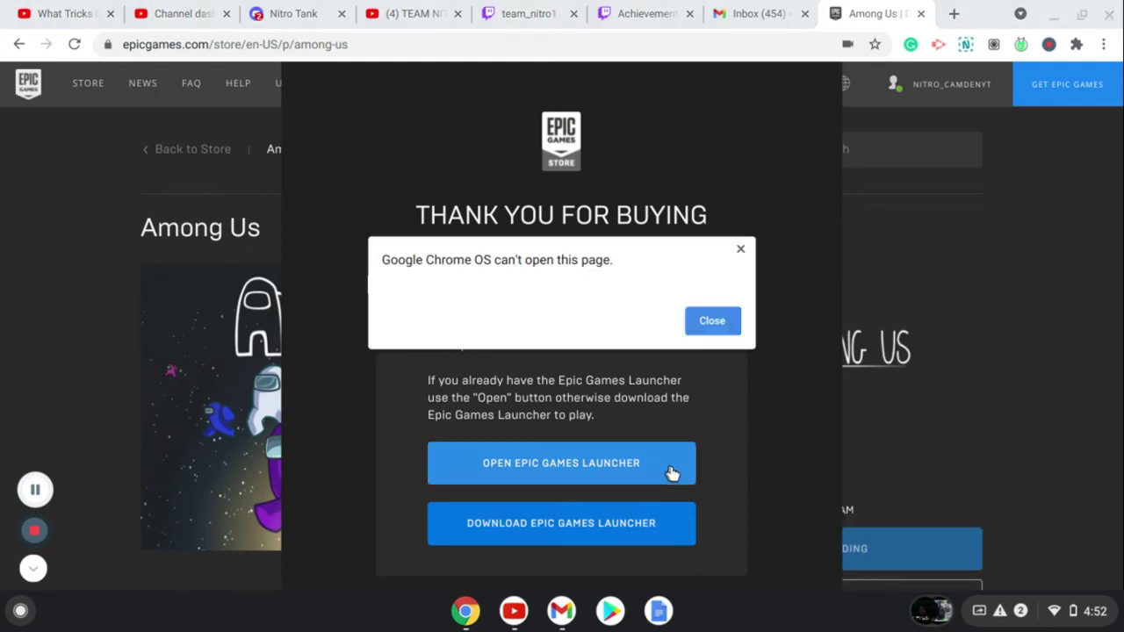
{"action": "left_click", "coordinate": [726, 320]}
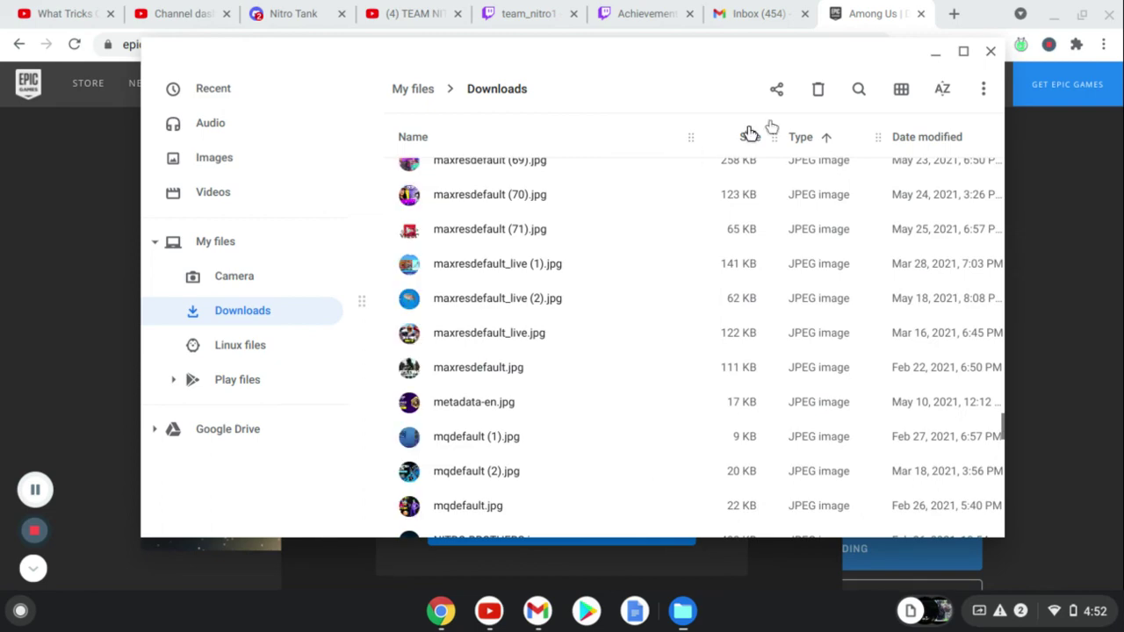
Close the Files window and thank-you message, then confirm the Among Us editions show Owned.
{"action": "left_click", "coordinate": [993, 53]}
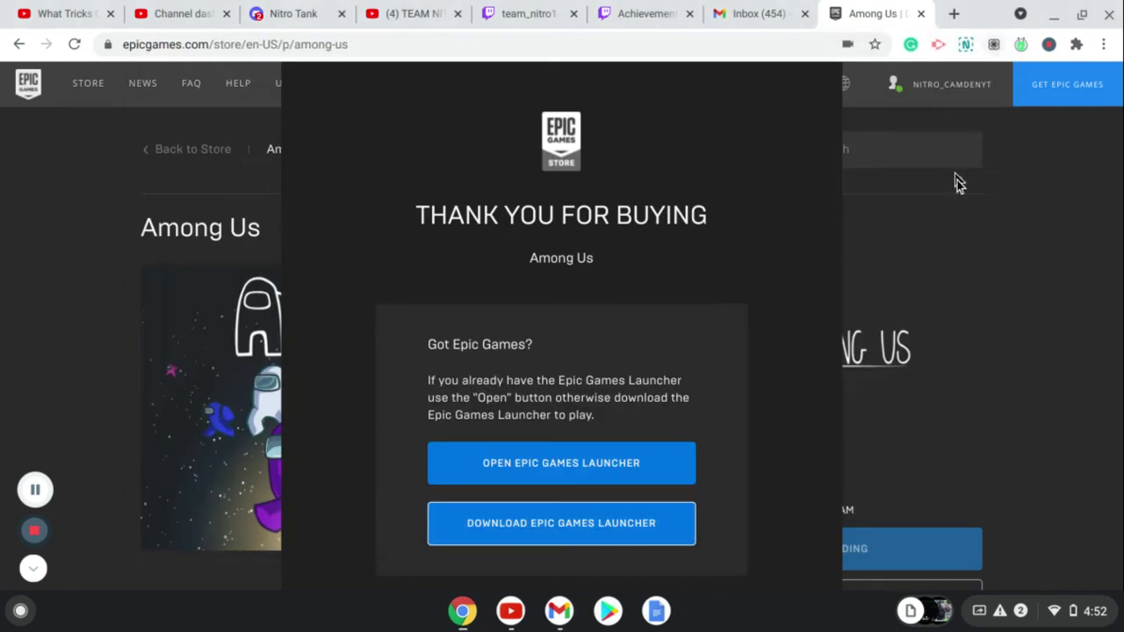
{"action": "left_click", "coordinate": [954, 197]}
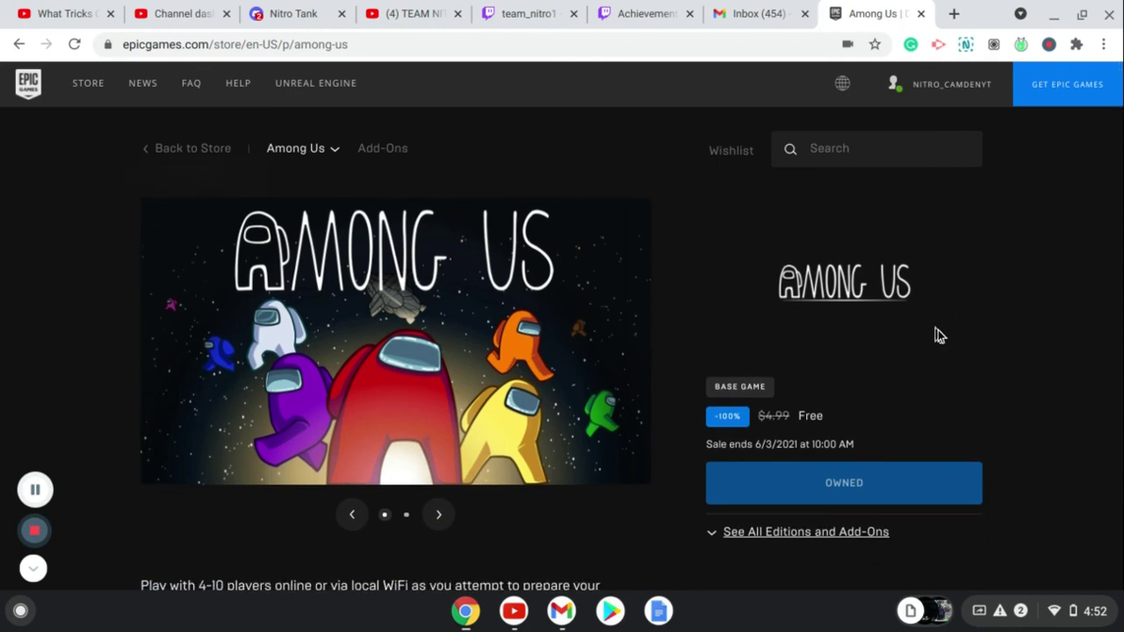
{"action": "scroll", "coordinate": [938, 332], "scroll_direction": "down", "scroll_amount": 4}
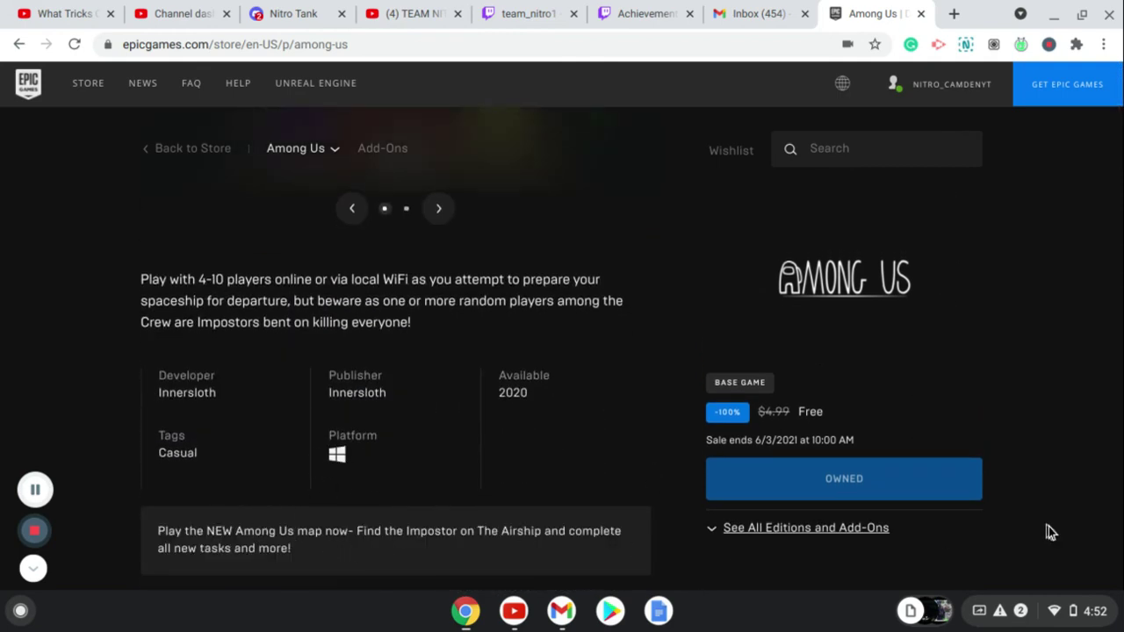
{"action": "scroll", "coordinate": [1122, 445], "scroll_direction": "down", "scroll_amount": 5}
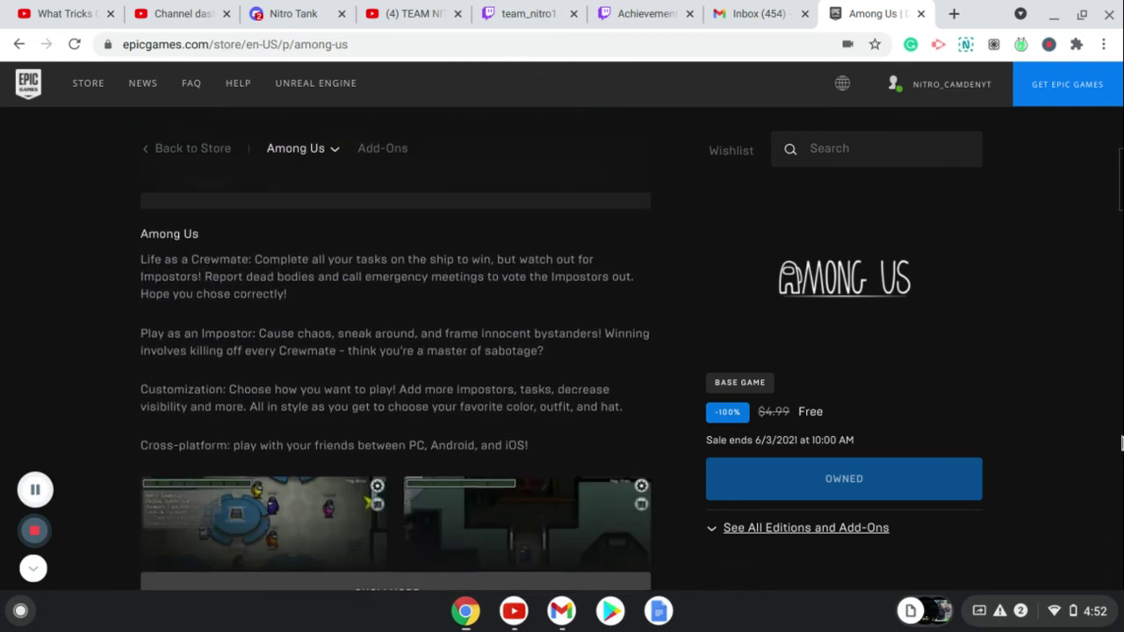
{"action": "scroll", "coordinate": [1122, 446], "scroll_direction": "down", "scroll_amount": 6}
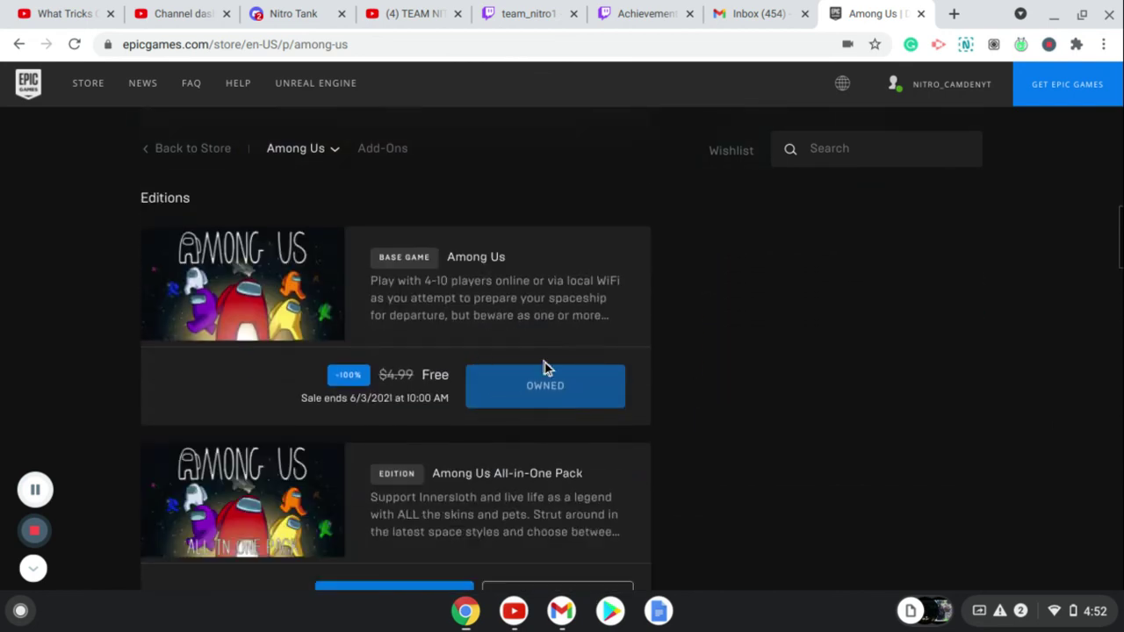
{"action": "scroll", "coordinate": [751, 369], "scroll_direction": "down", "scroll_amount": 2}
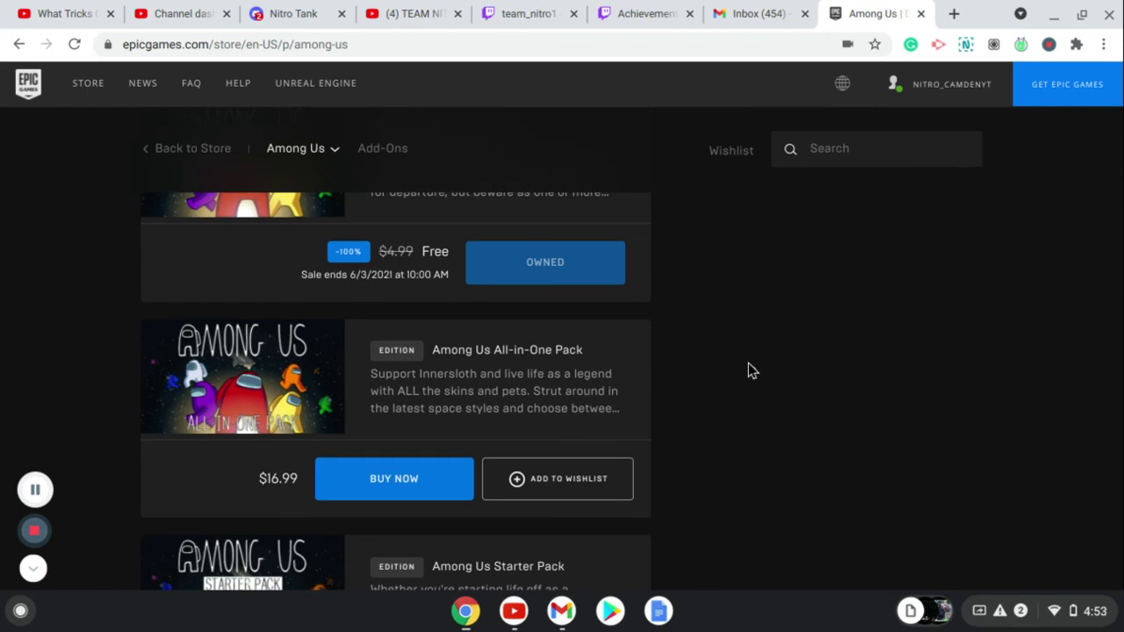
{"action": "scroll", "coordinate": [751, 370], "scroll_direction": "down", "scroll_amount": 3}
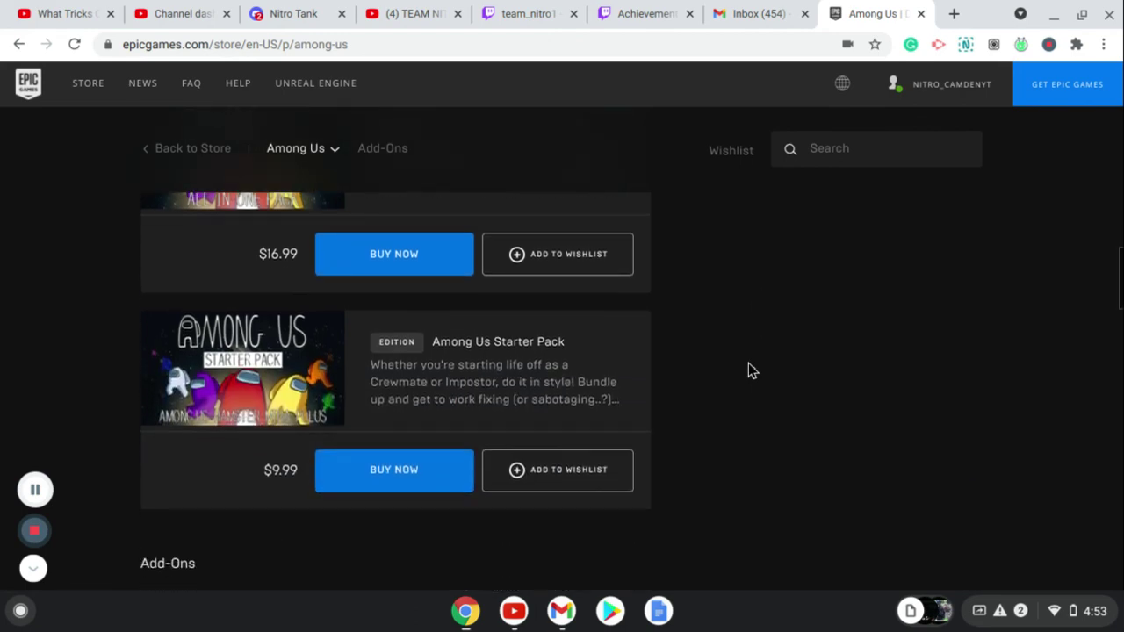
{"action": "scroll", "coordinate": [751, 370], "scroll_direction": "up", "scroll_amount": 10}
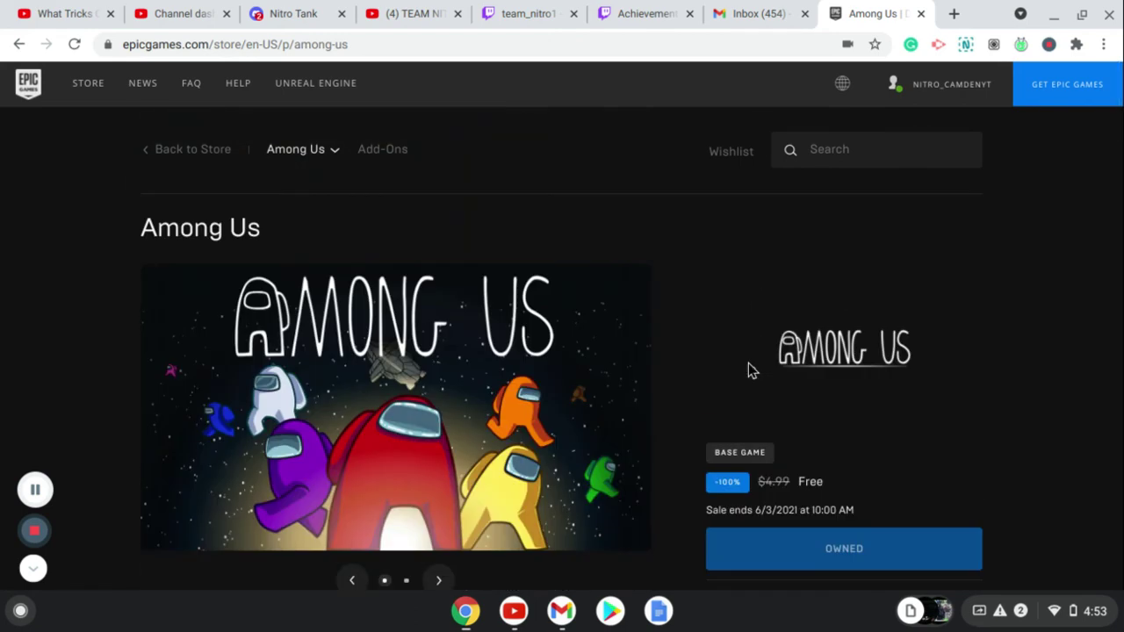